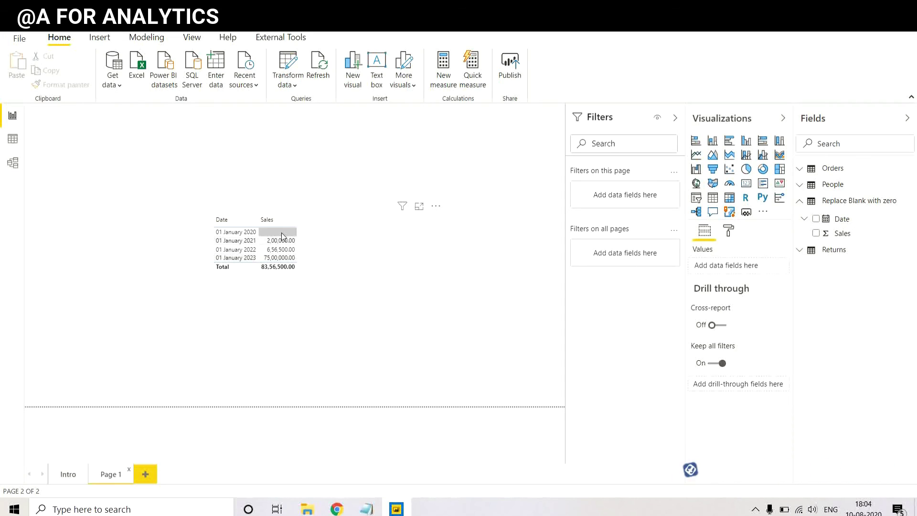
- Create a new measure named 'Replace blank with zero' and start a second formula line
left_click(910, 205)
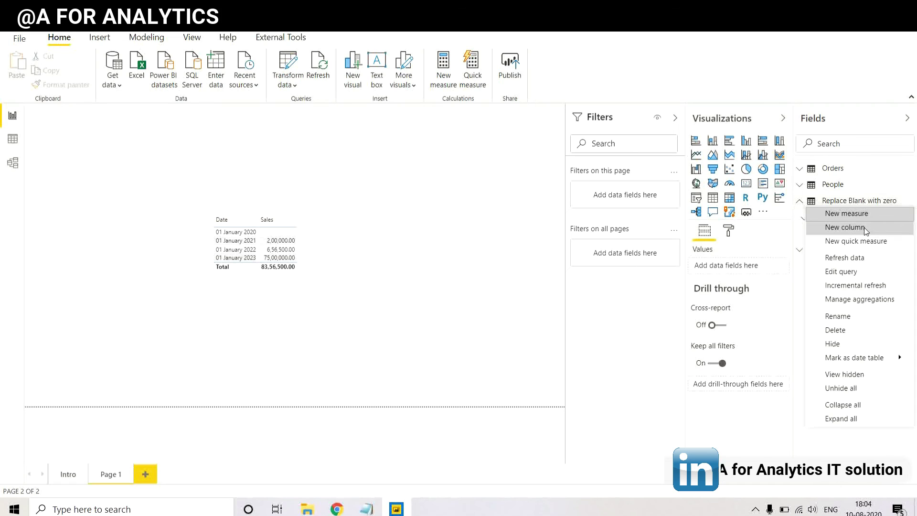
key("Escape")
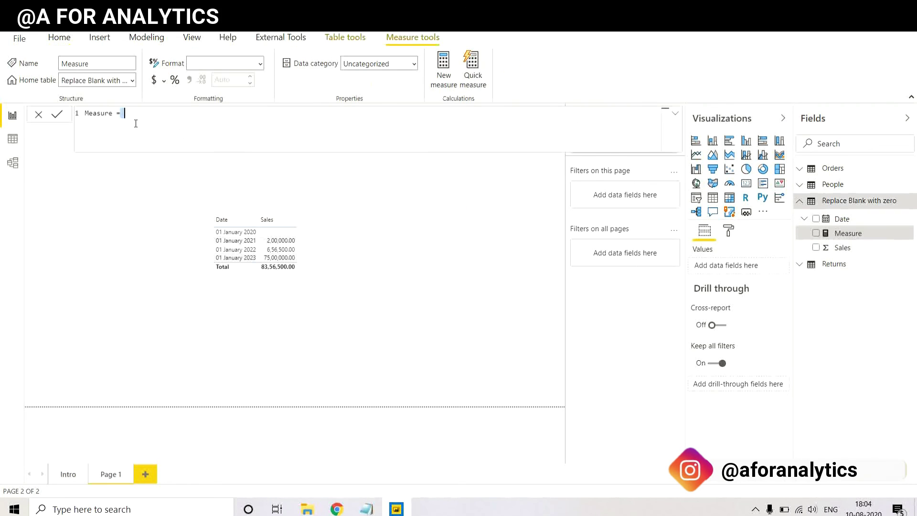
left_click_drag(108, 112, 86, 113)
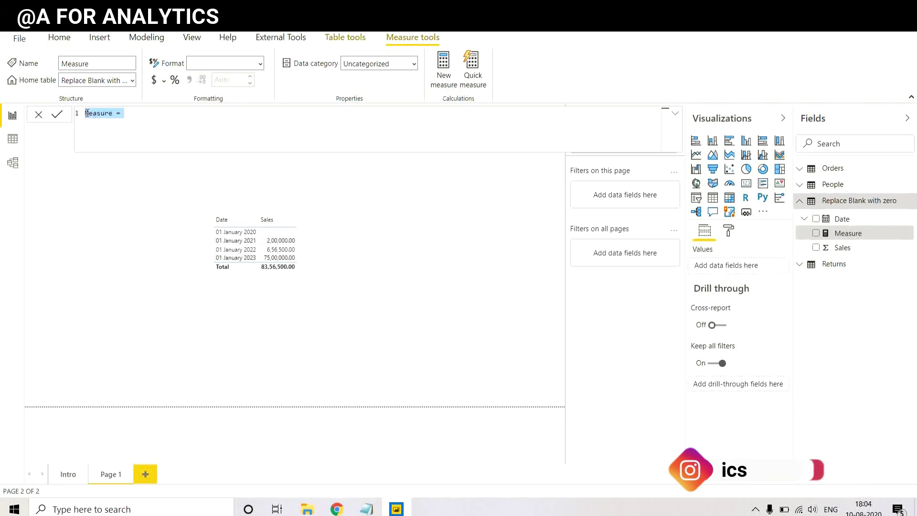
key("BackSpace")
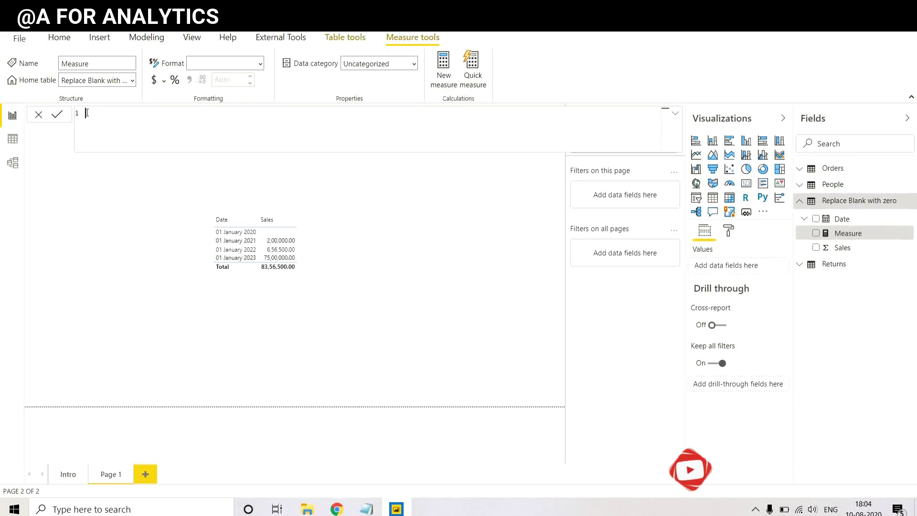
type("Blank")
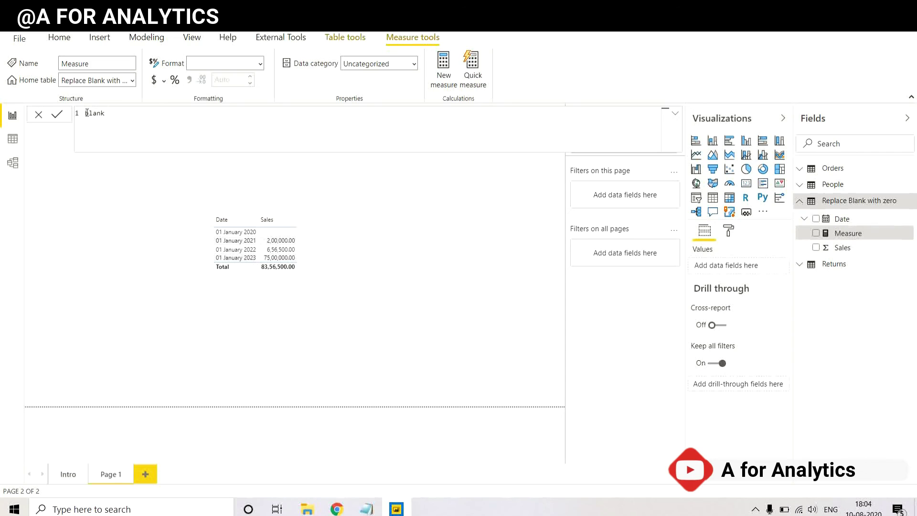
key("BackSpace")
type("eplac")
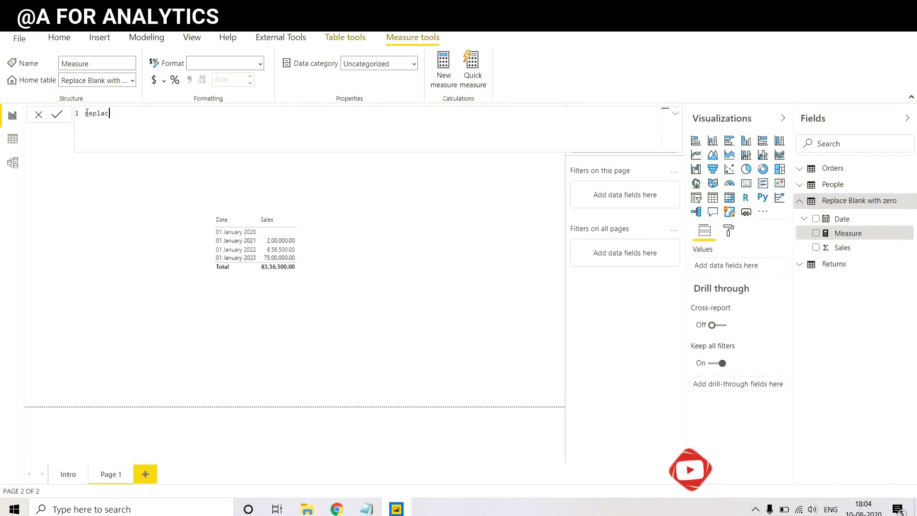
type("e blank with zero")
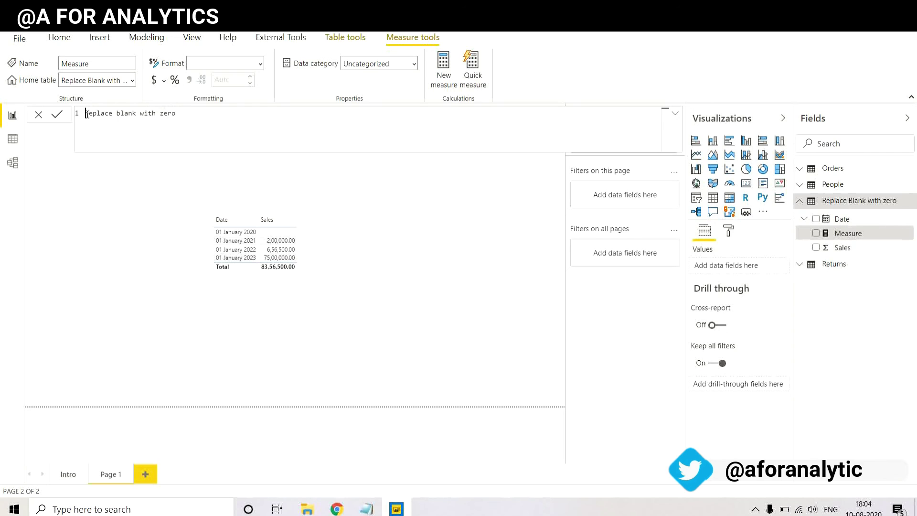
type("R")
key("Delete")
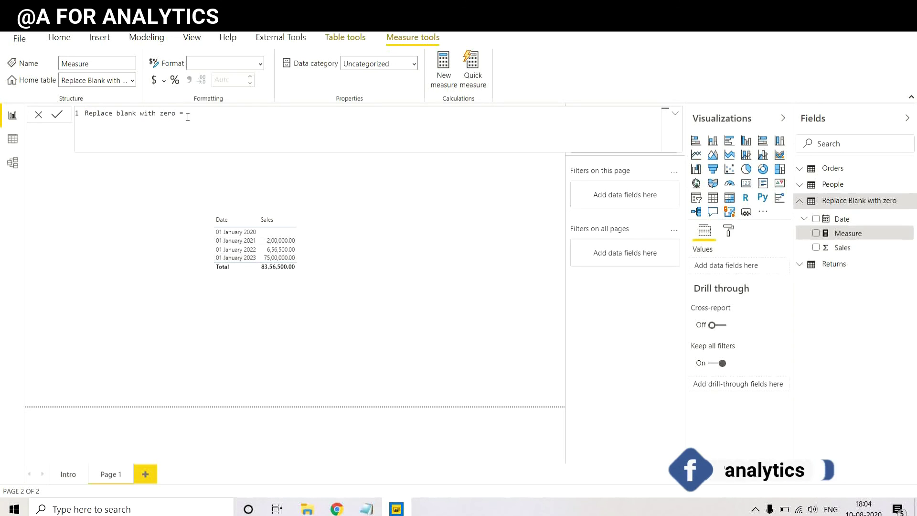
key("shift+Return")
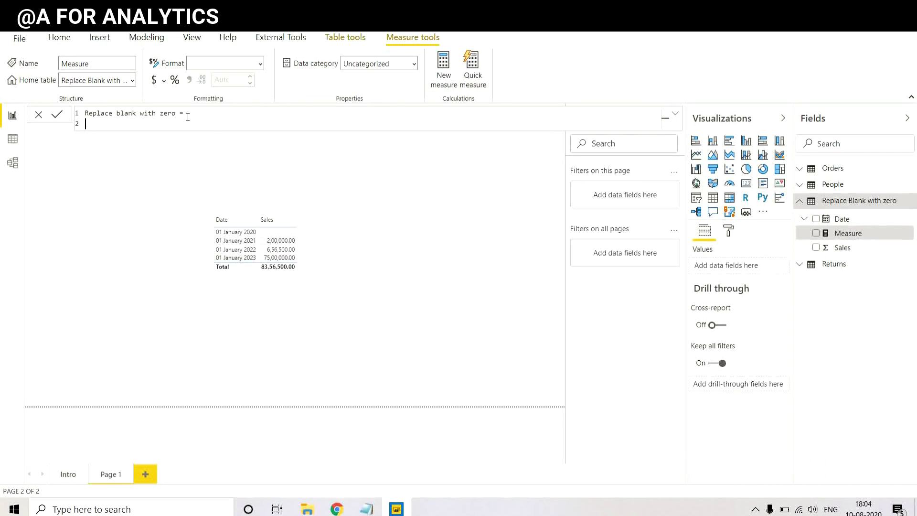
- Define VAR _sales = SUM('Replace Blank with zero'[Sales]) and begin a new formula line
type("VAR")
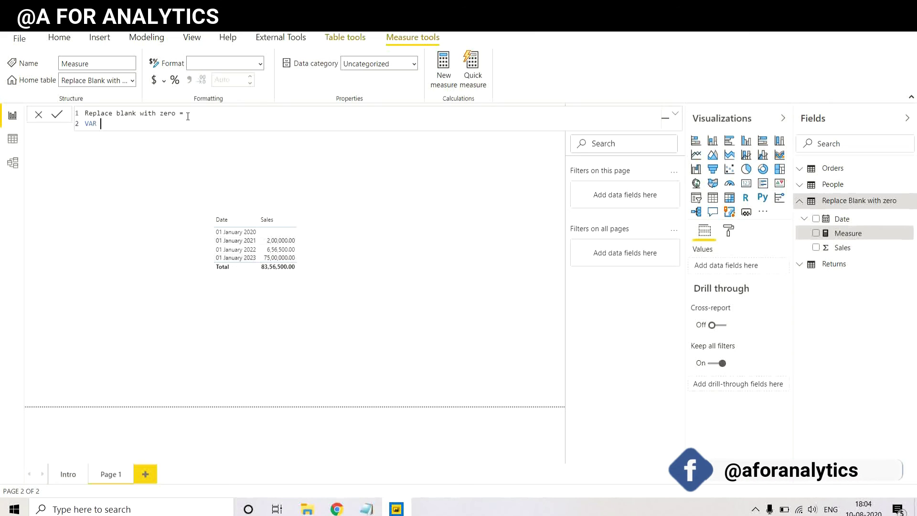
type("_sales")
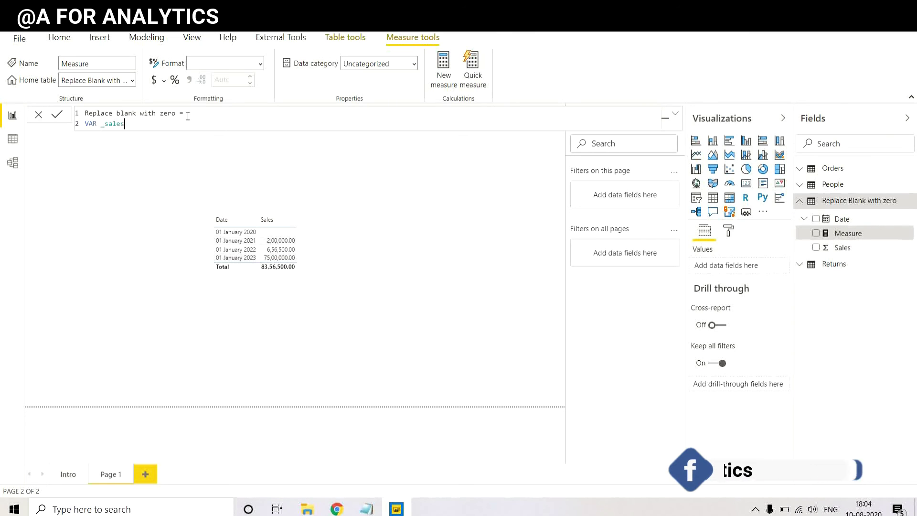
type(" = SUBSTITUTE(")
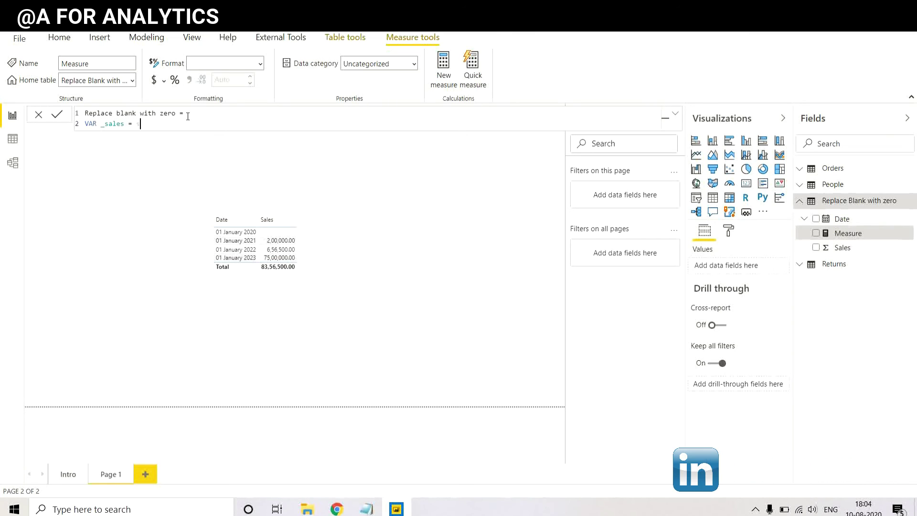
key("BackSpace")
key("BackSpace")
key("BackSpace")
key("BackSpace")
key("BackSpace")
key("BackSpace")
key("BackSpace")
key("BackSpace")
key("BackSpace")
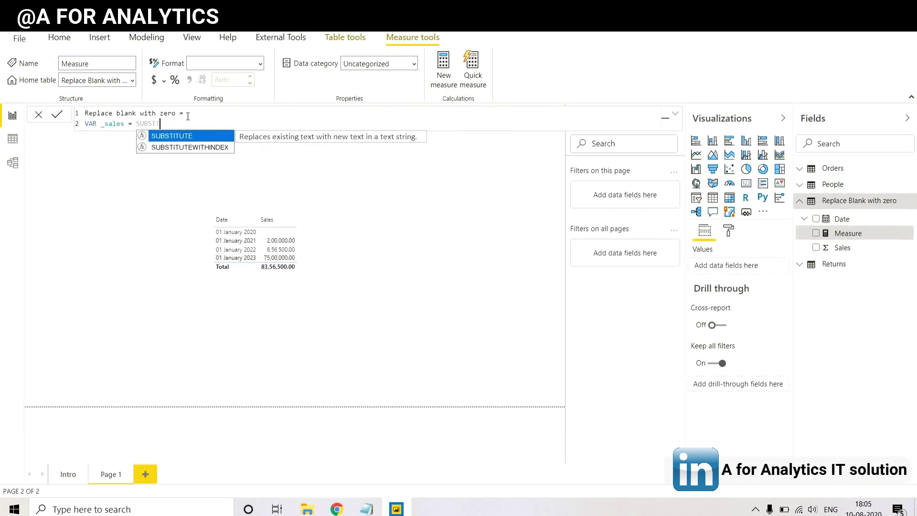
type("M(Orders[Sales]")
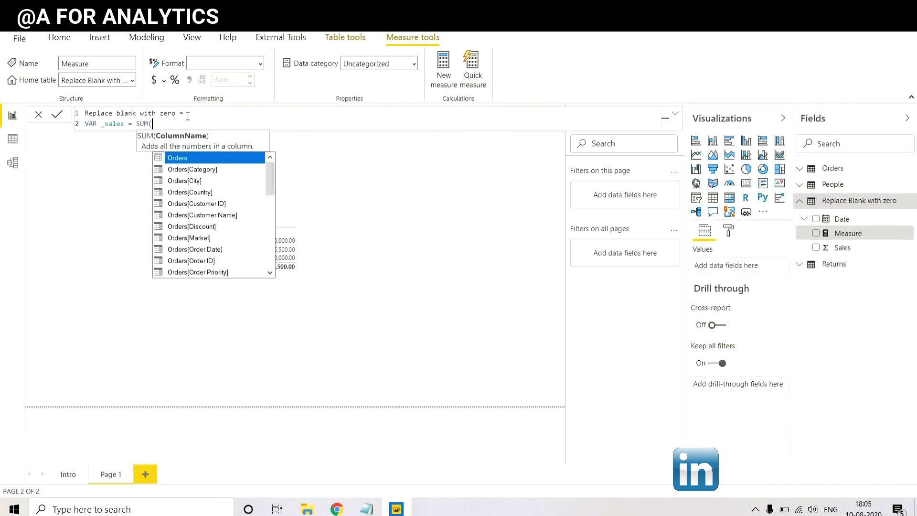
key("BackSpace")
key("BackSpace")
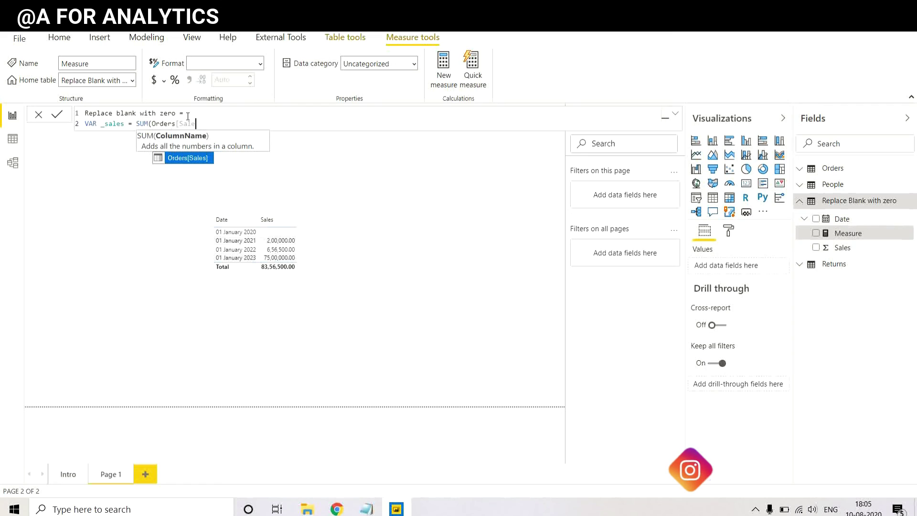
key("BackSpace")
key("BackSpace")
key("BackSpace")
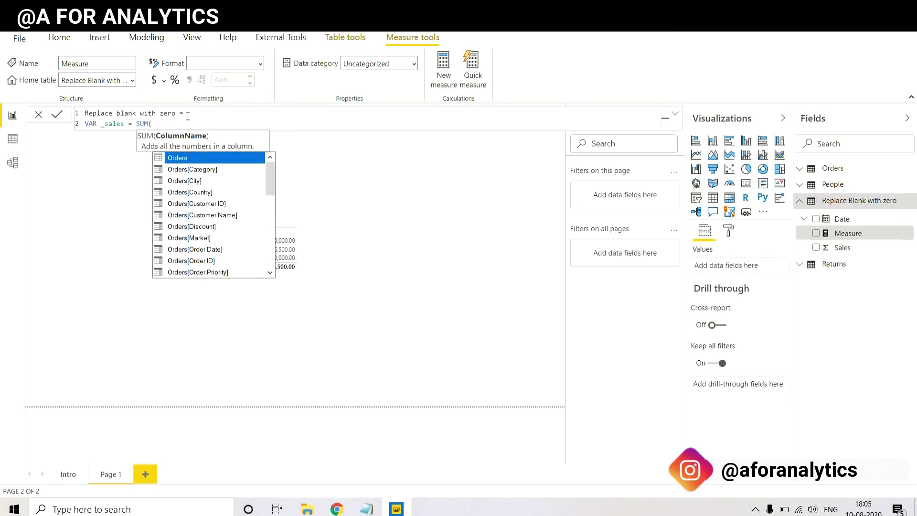
type("repl")
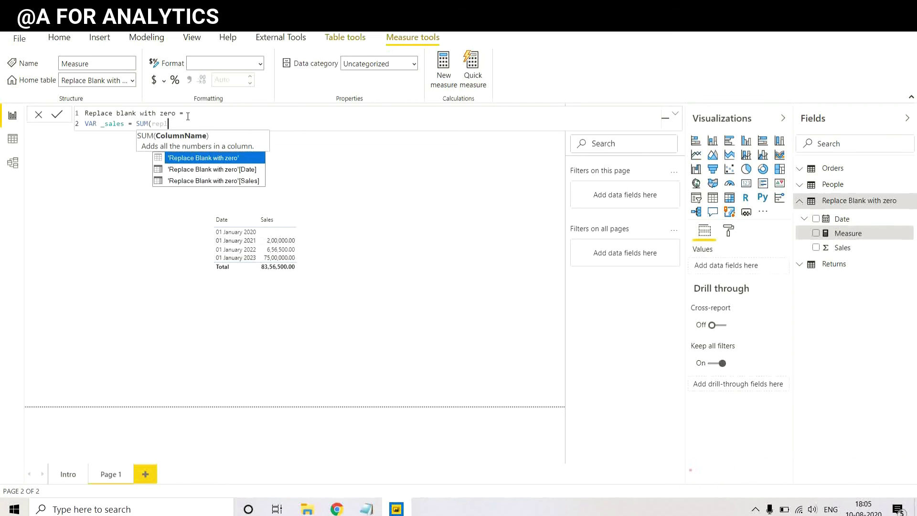
key("Down")
key("Down")
key("Tab")
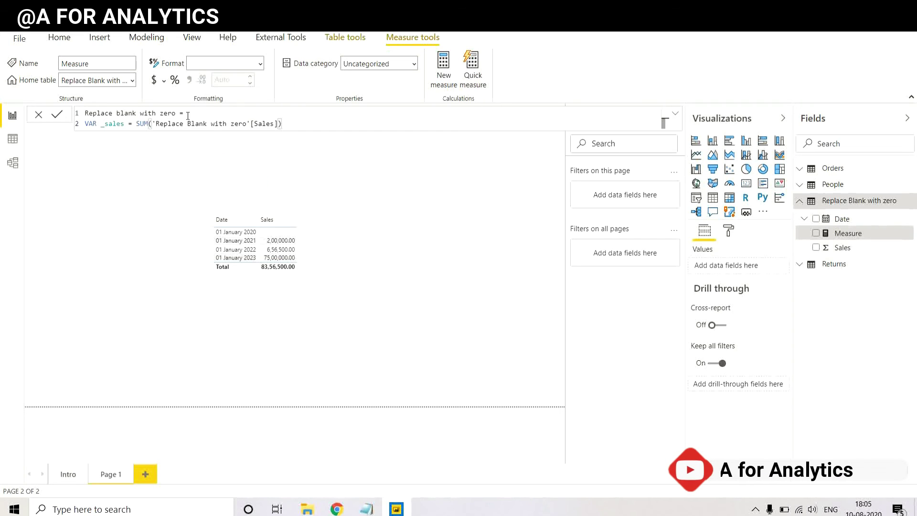
key("shift+Return")
- Finish the measure with RETURN and IF(ISBLANK(_sales),0,_sales) on the following line
type("RETU")
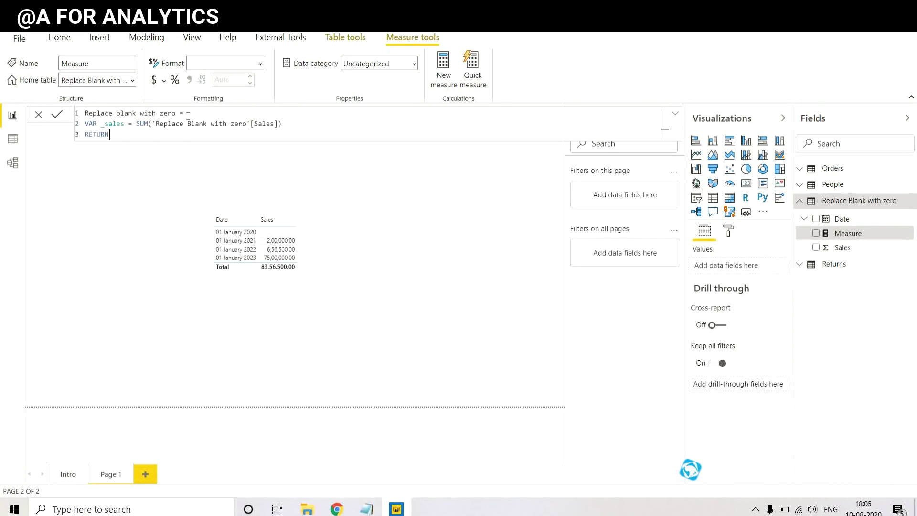
type("RN")
key("shift+Return")
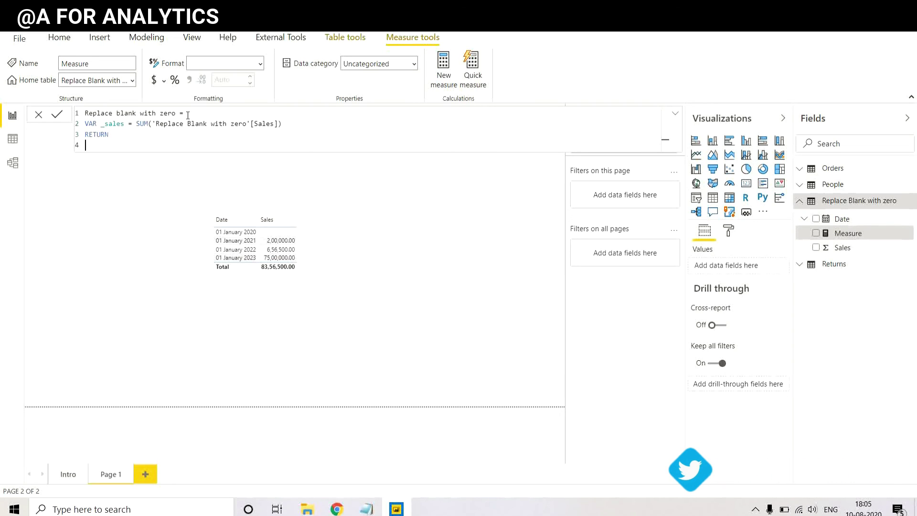
type("IF")
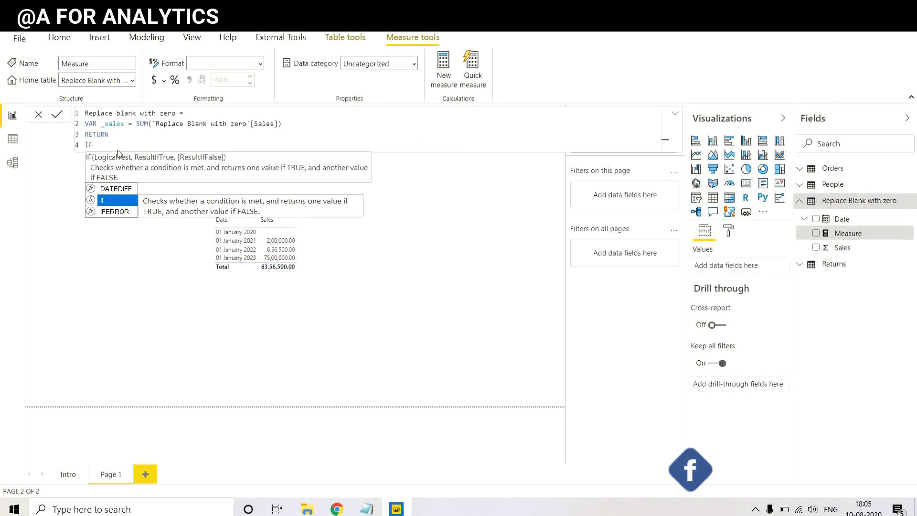
type("(")
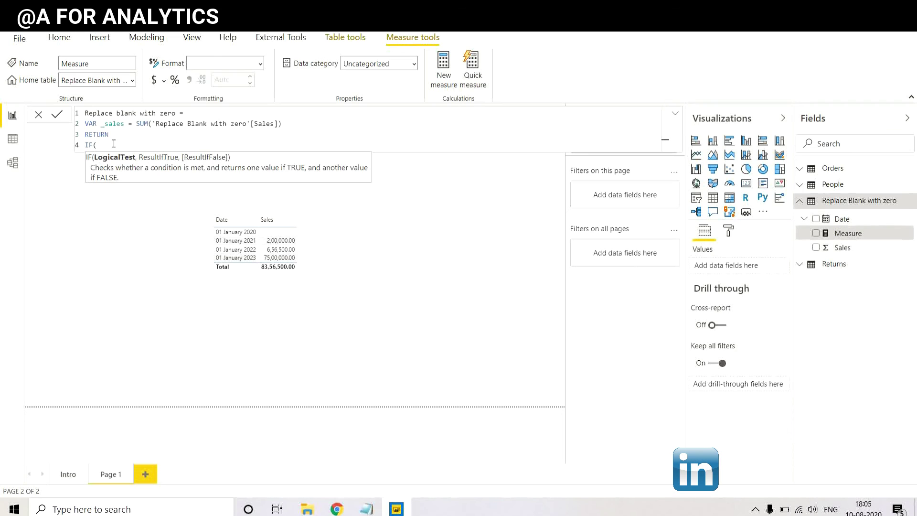
type(" sales")
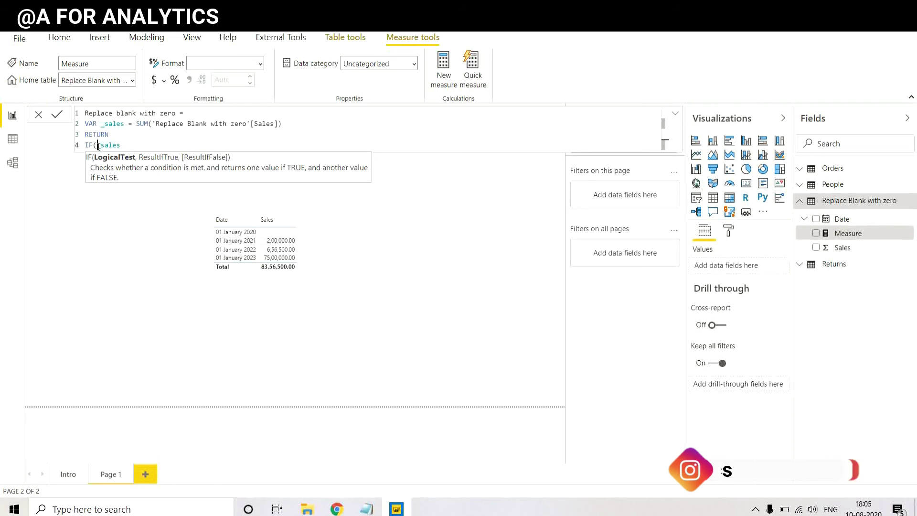
type("ISBLANK(")
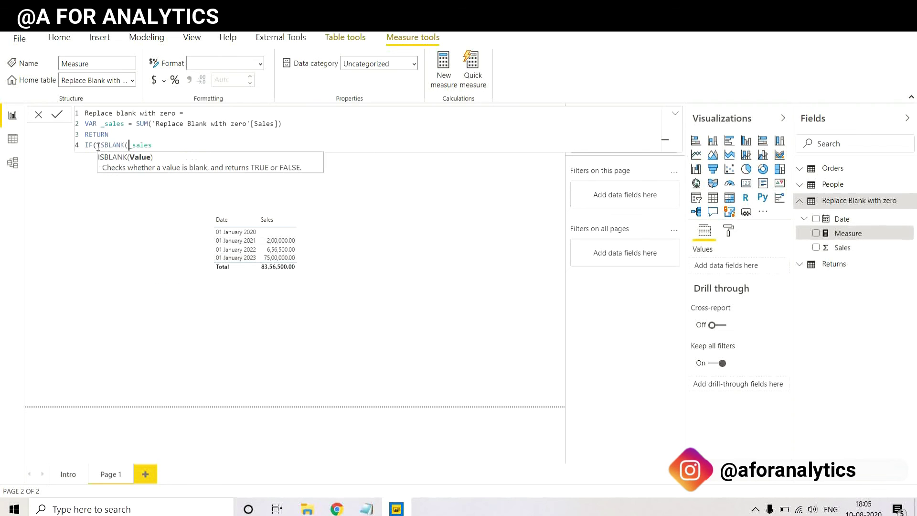
type("_sales),")
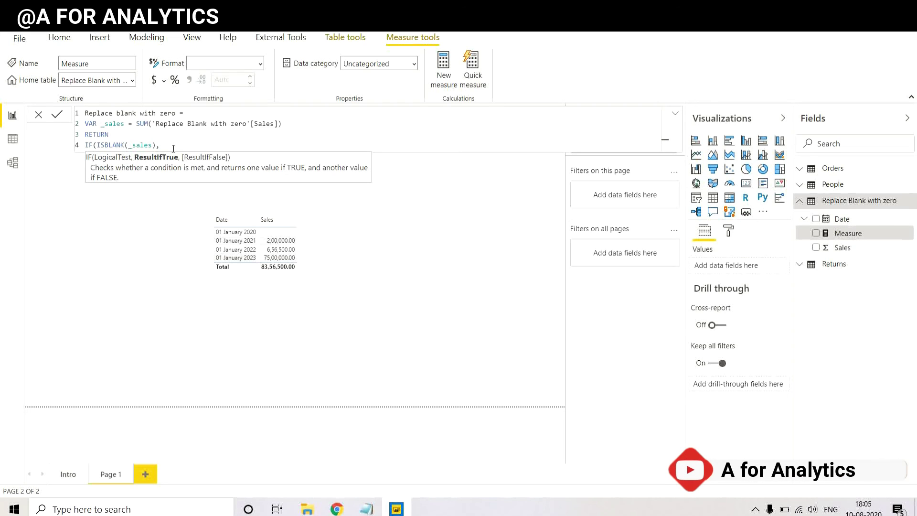
type("0,")
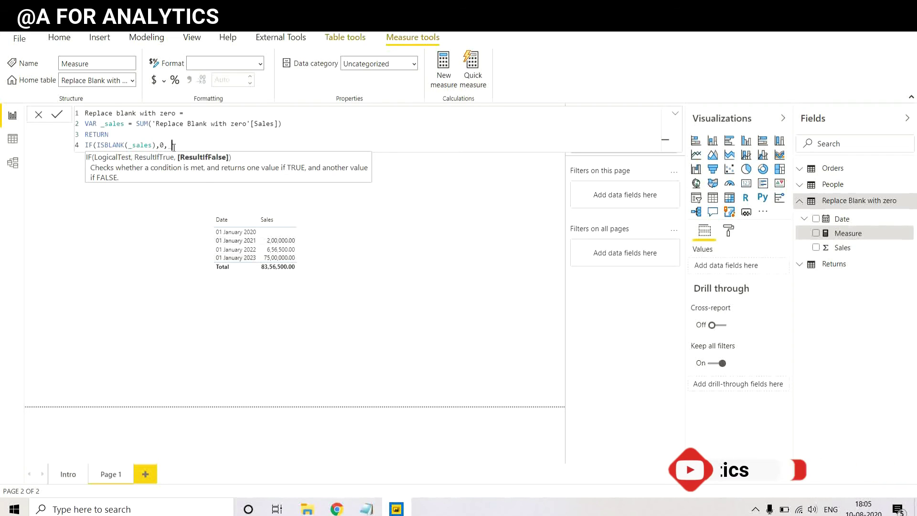
type(" _sale")
key("Tab")
type(")")
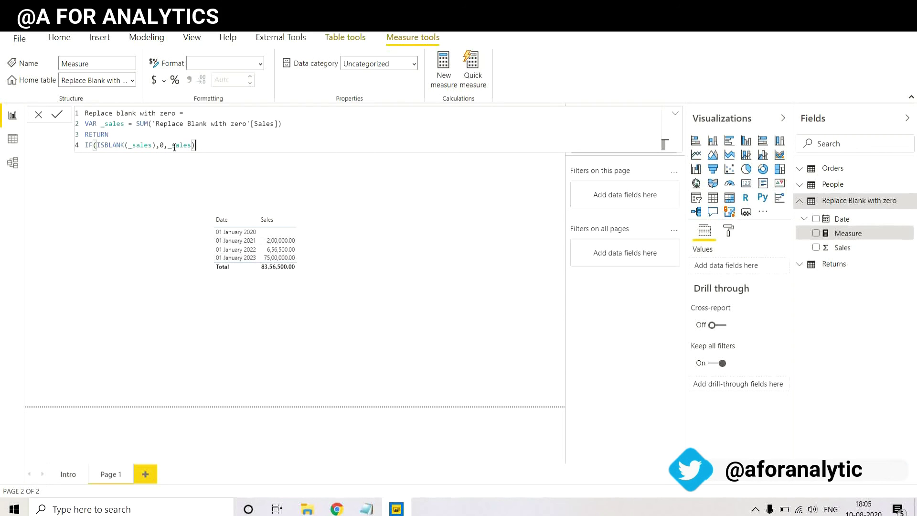
- Commit the measure and add it to the Date/Sales table, showing 0.00 for 01 January 2020
left_click(56, 115)
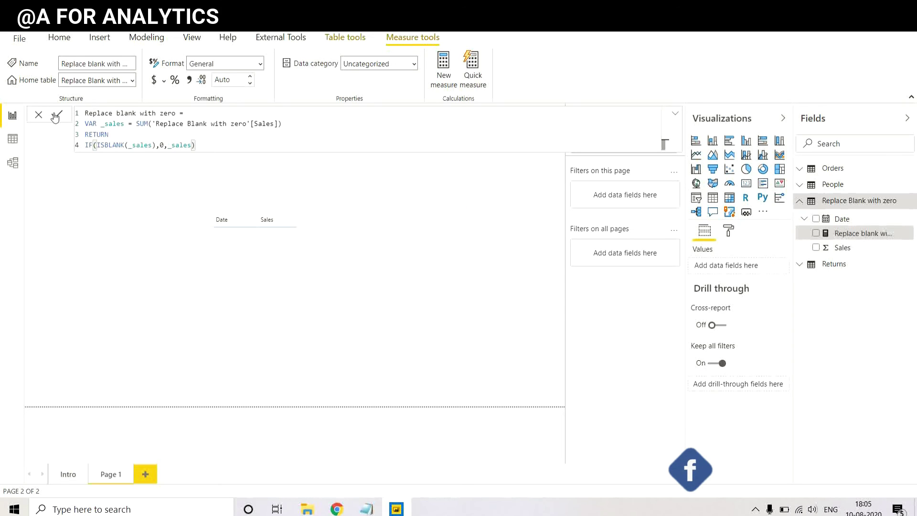
left_click(523, 299)
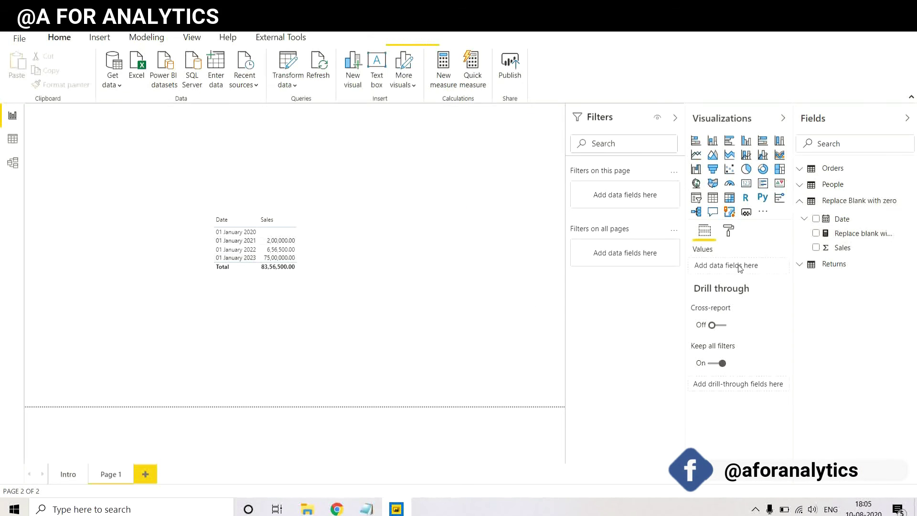
left_click(815, 233)
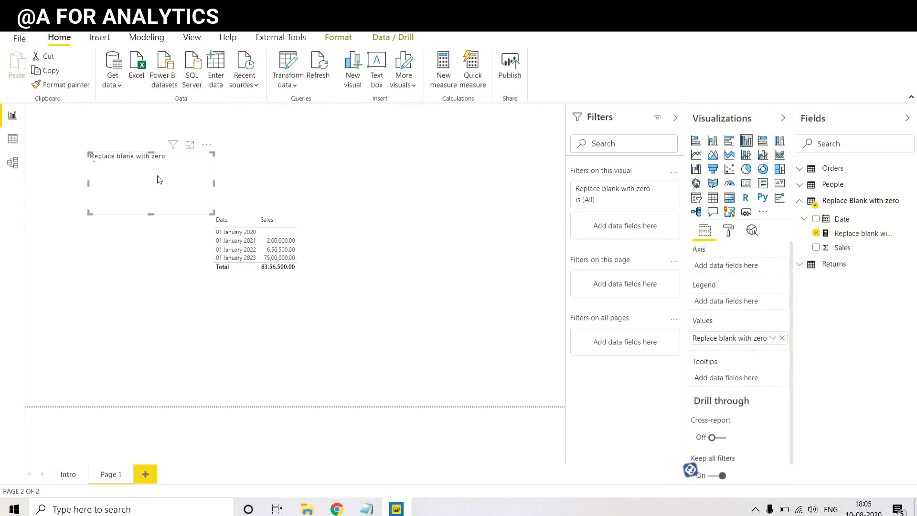
key("Delete")
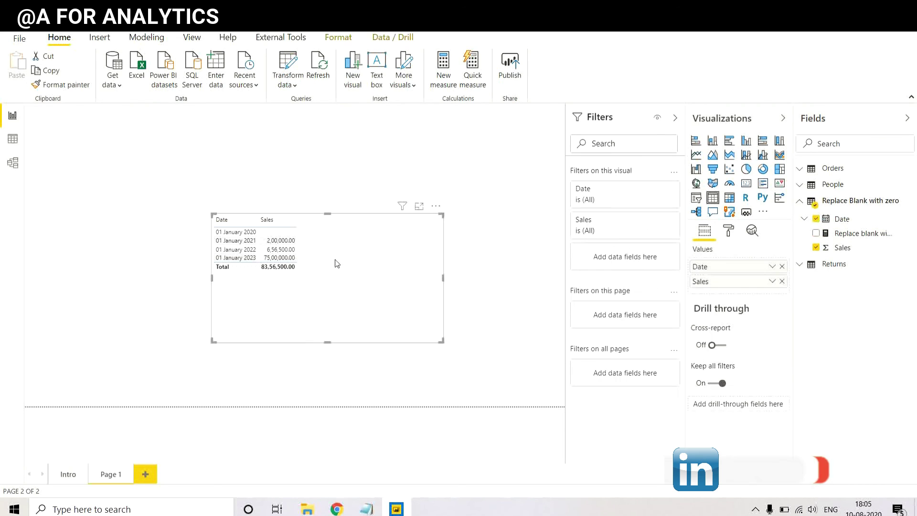
left_click(816, 234)
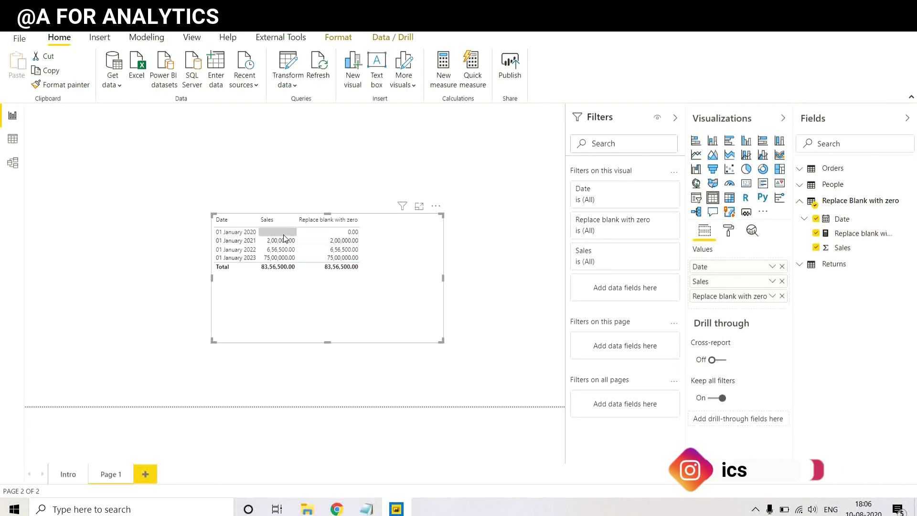
- Reopen the measure's formula and highlight the 0 returned for blank sales
left_click(854, 233)
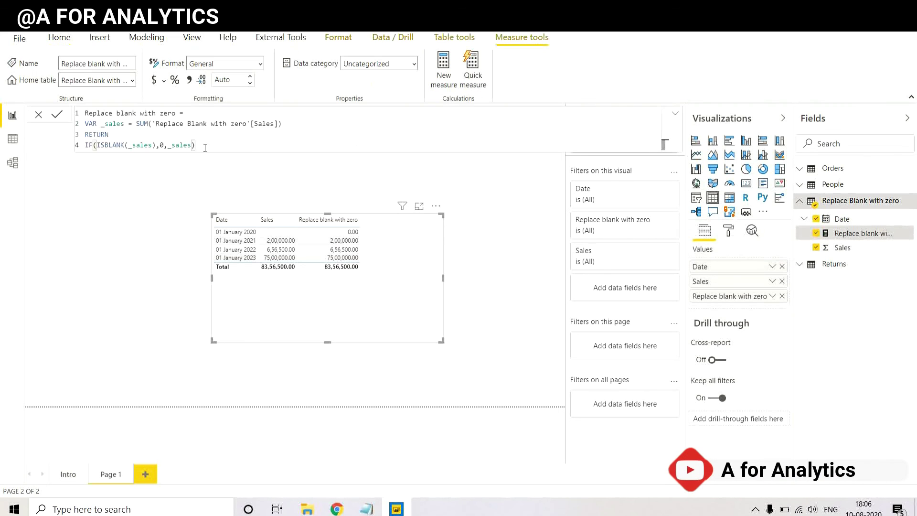
left_click(163, 146)
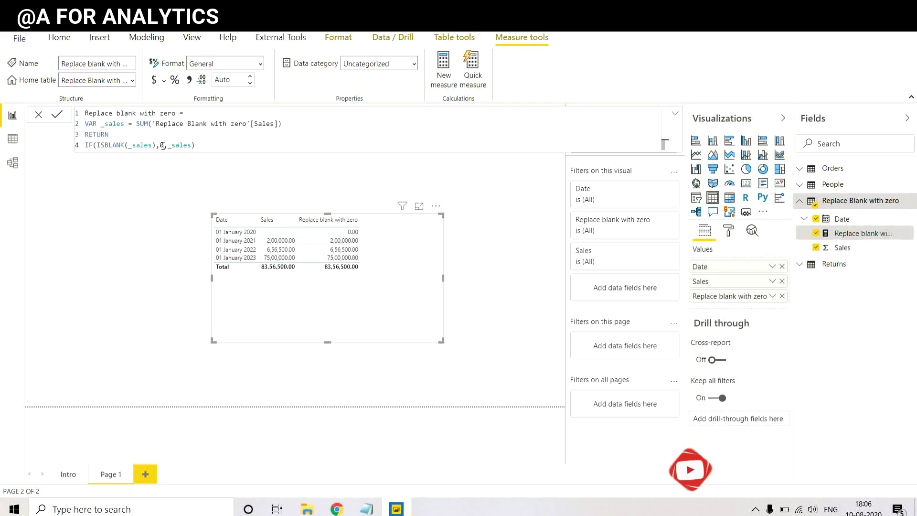
double_click(163, 146)
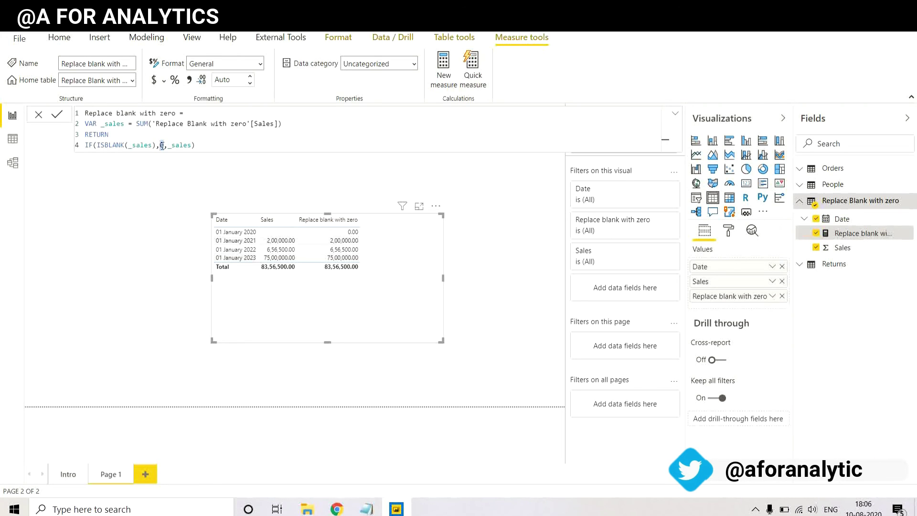
left_click(166, 195)
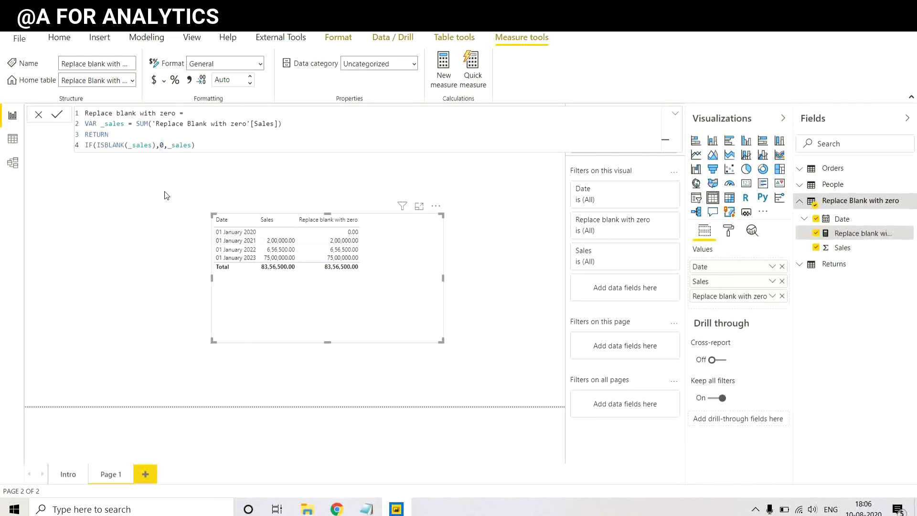